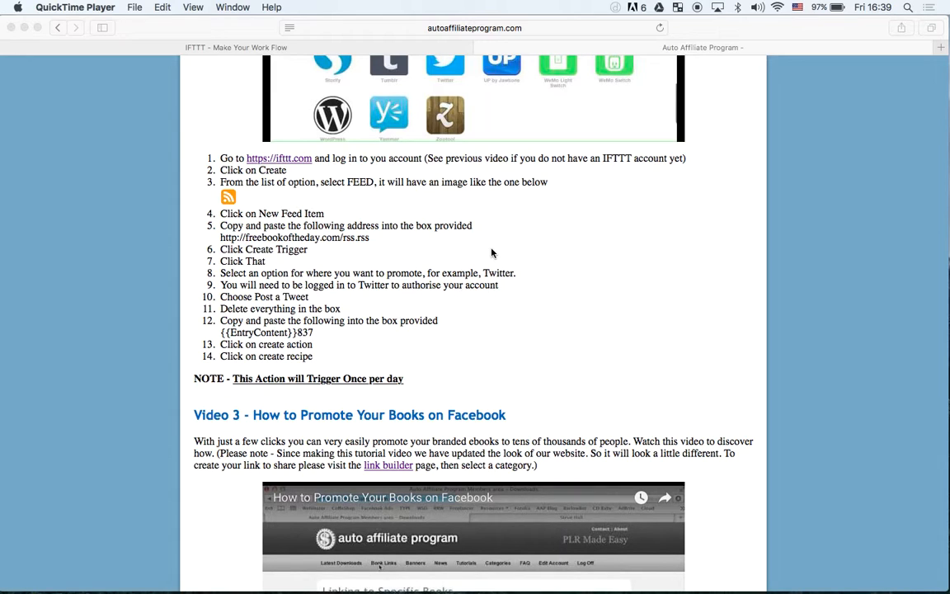
# Open IFTTT from the instructions' first step, go to its sign-up form and enter the account email
pyautogui.click(252, 157)
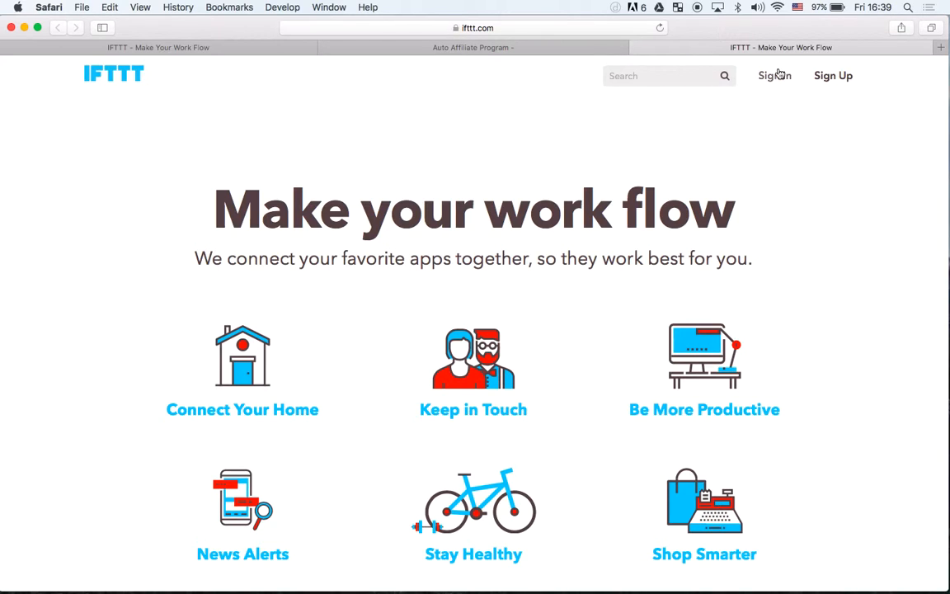
pyautogui.click(832, 78)
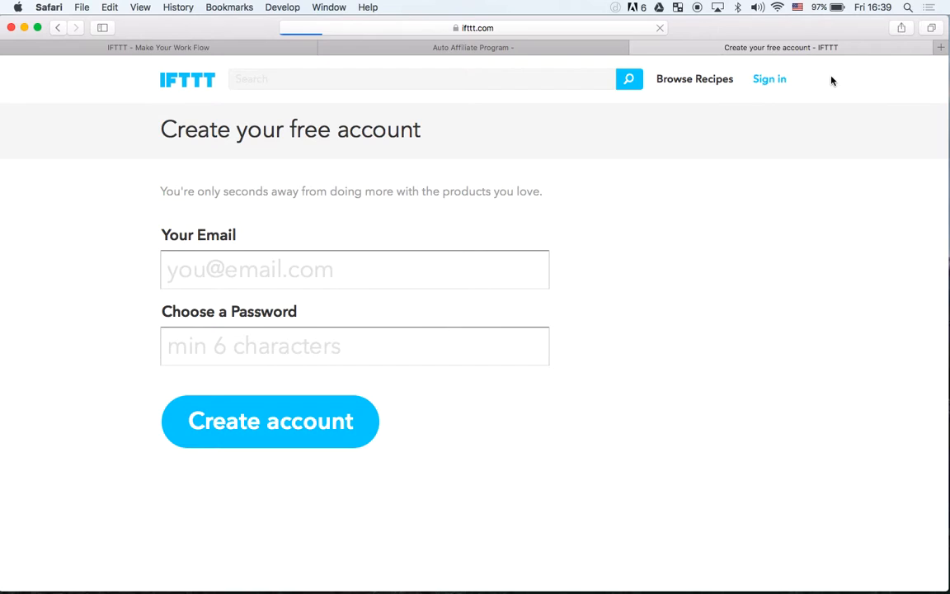
pyautogui.click(265, 283)
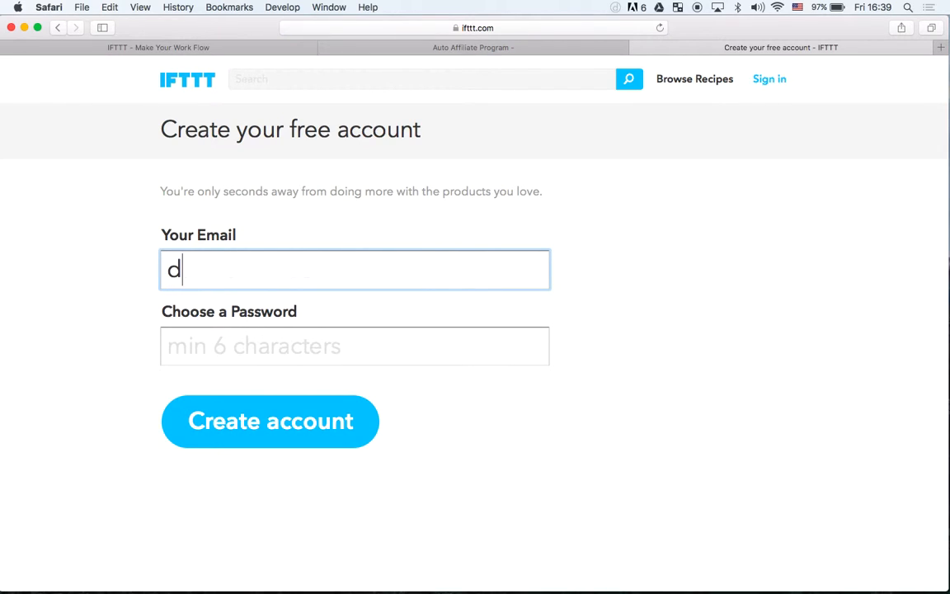
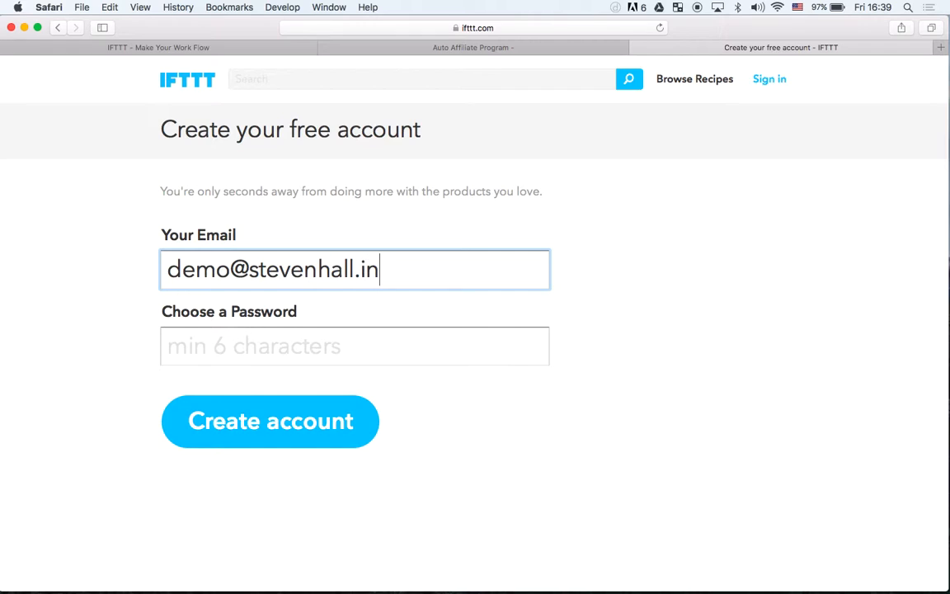
# Enter the account password, create the IFTTT account and save the password in iCloud Keychain
pyautogui.click(225, 333)
pyautogui.write('*******')
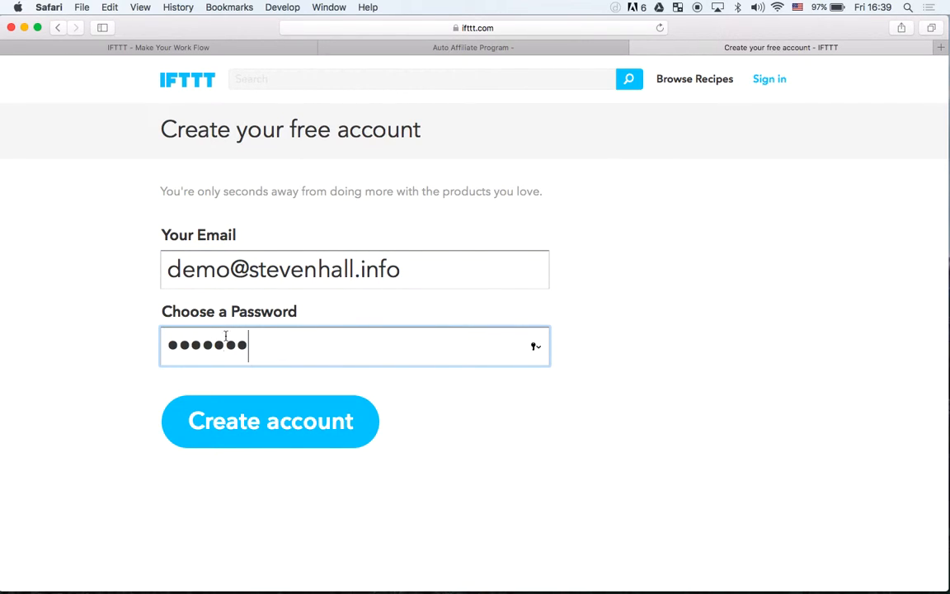
pyautogui.click(225, 433)
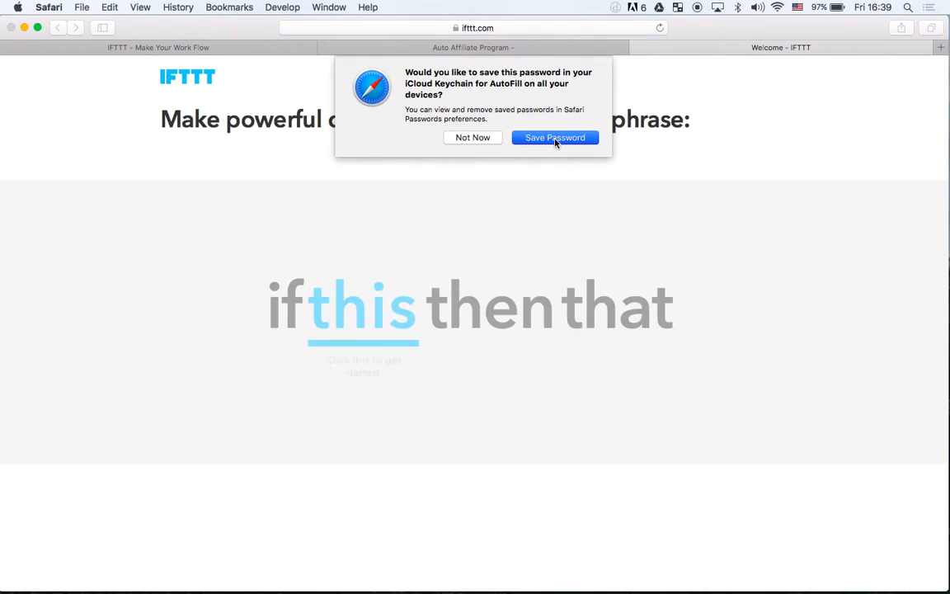
pyautogui.click(554, 138)
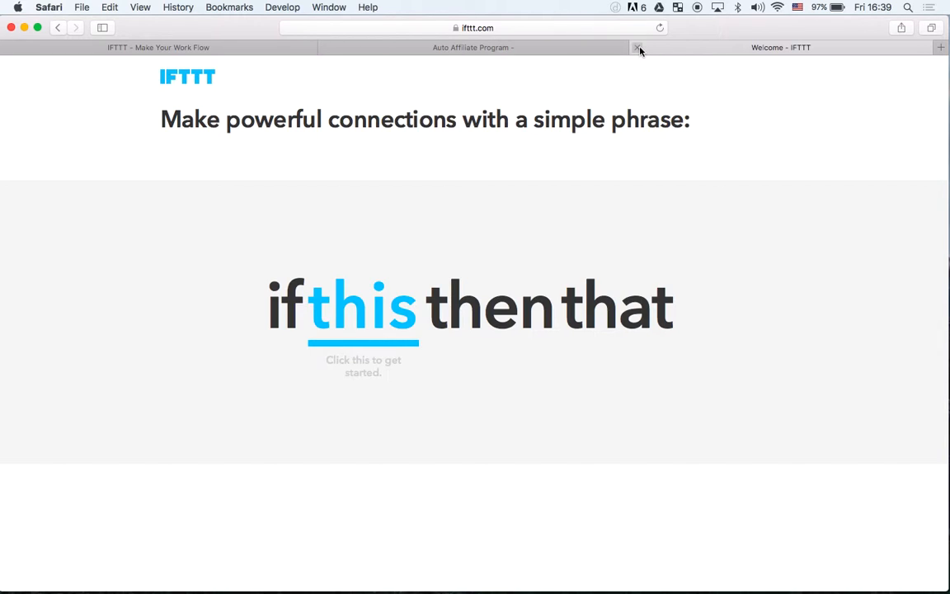
# Close the IFTTT welcome page, reopen IFTTT from the instructions and start a new IF recipe up to choosing its trigger channel
pyautogui.click(638, 49)
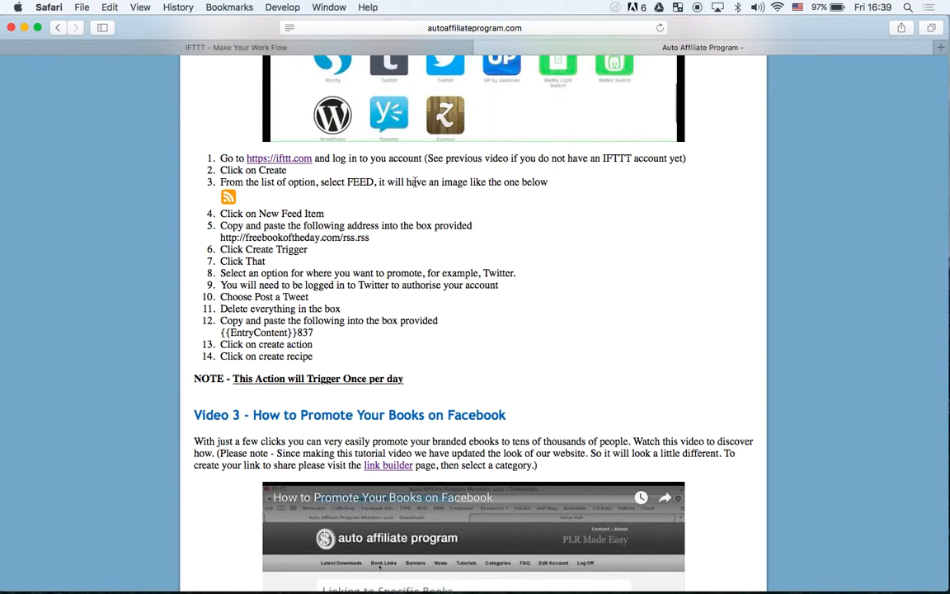
pyautogui.click(295, 162)
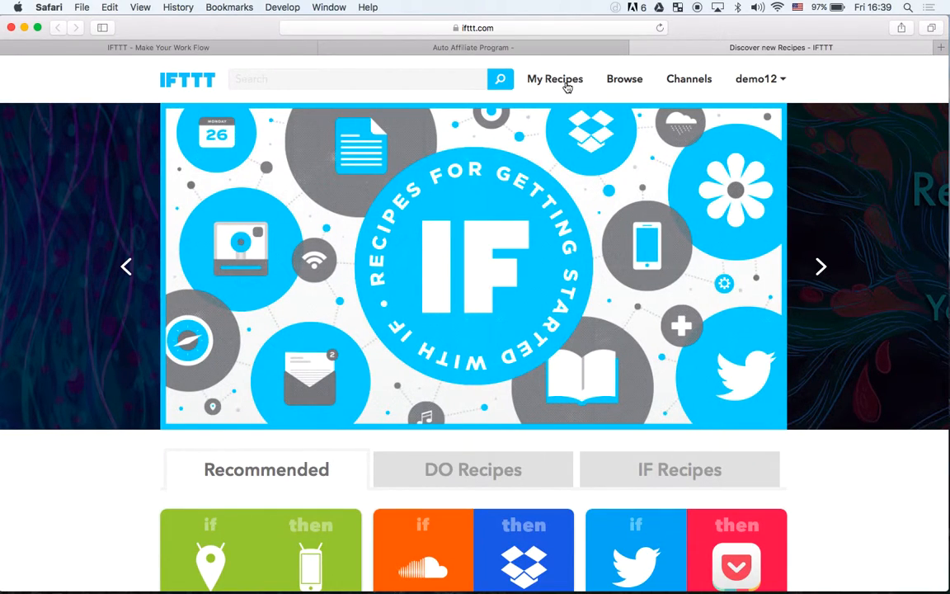
pyautogui.click(566, 83)
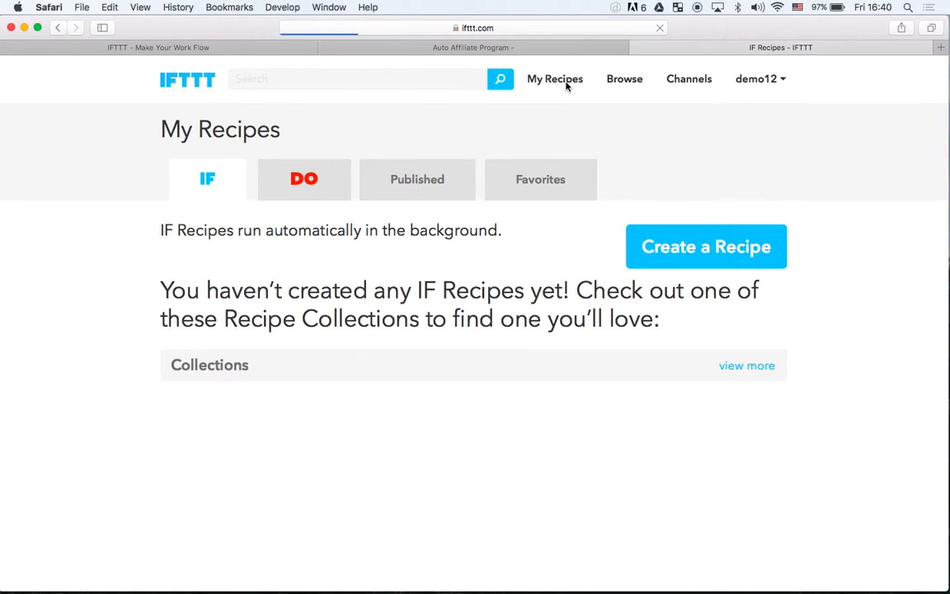
pyautogui.click(698, 253)
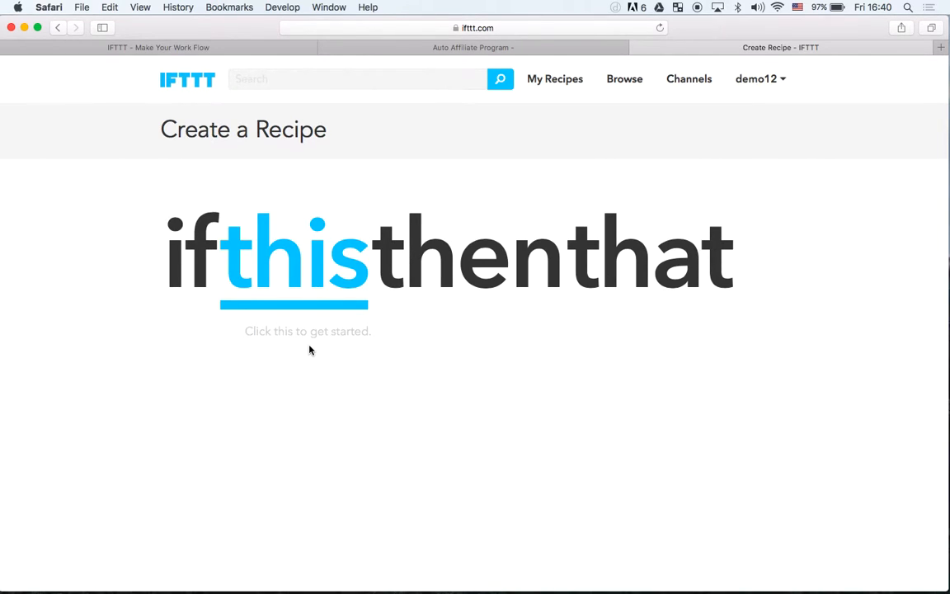
pyautogui.click(276, 263)
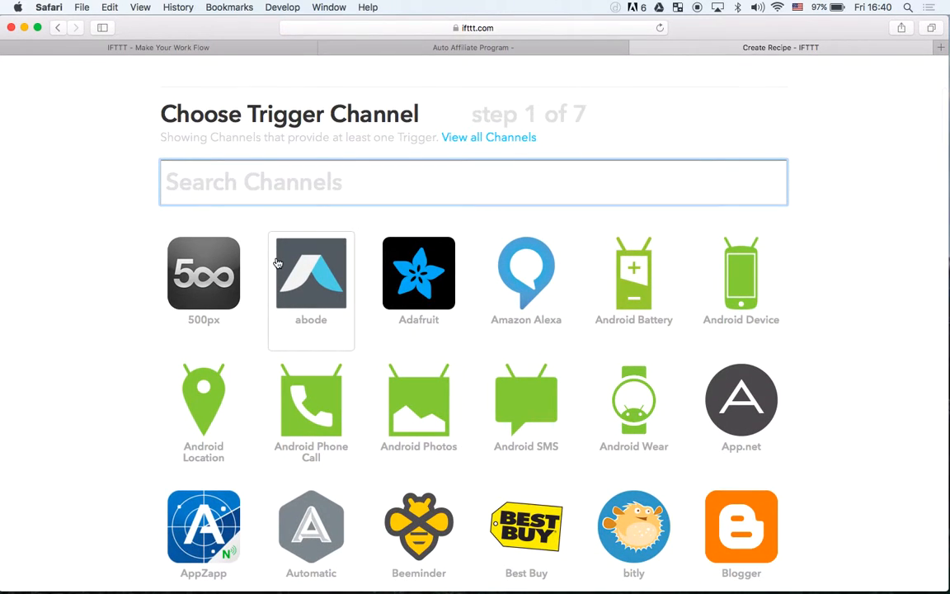
# Check instruction 3 on the Auto Affiliate Program page, then choose the Feed channel with the New feed item trigger
pyautogui.click(414, 51)
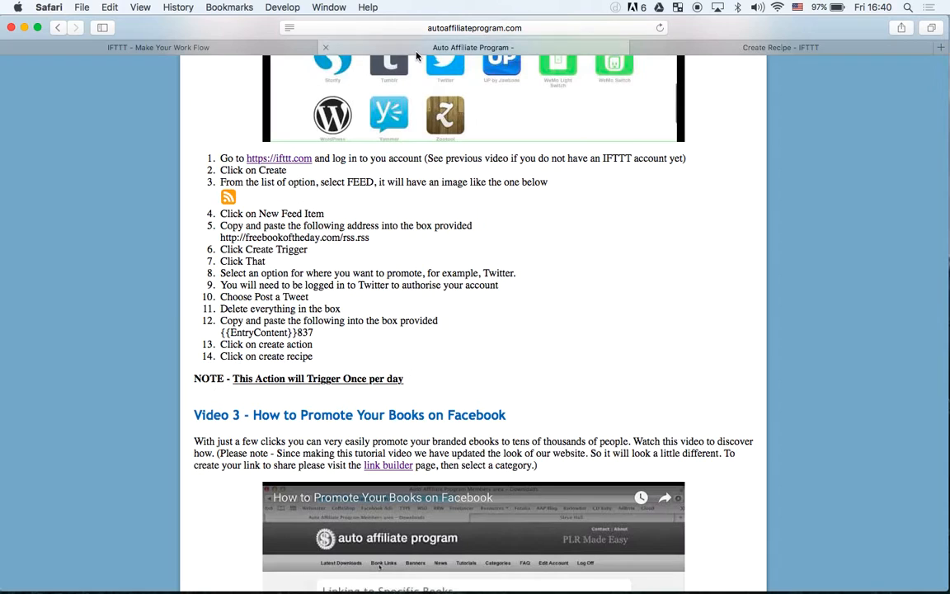
pyautogui.moveTo(220, 182); pyautogui.dragTo(549, 179)
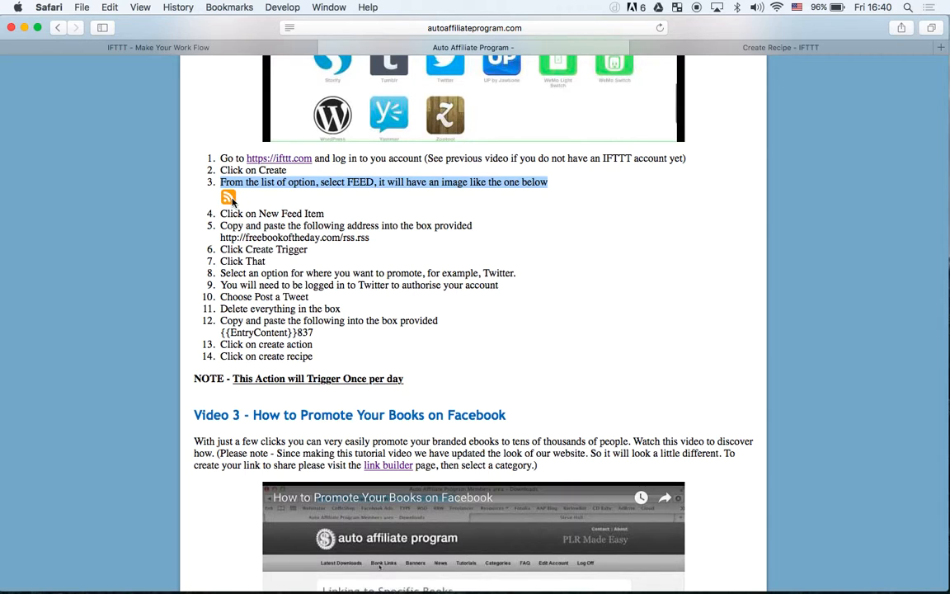
pyautogui.click(707, 47)
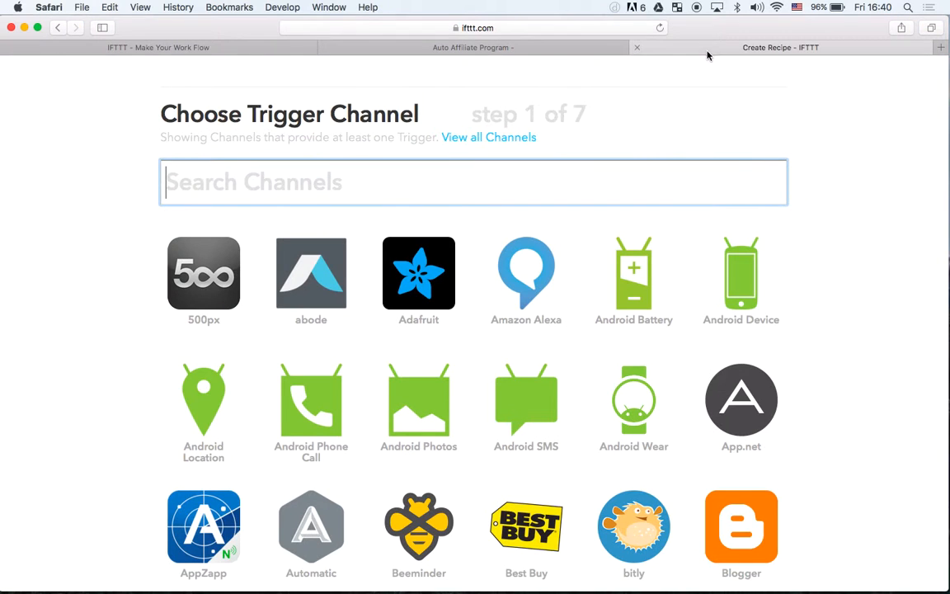
pyautogui.scroll(-3, 652, 173)
pyautogui.scroll(-15, 627, 195)
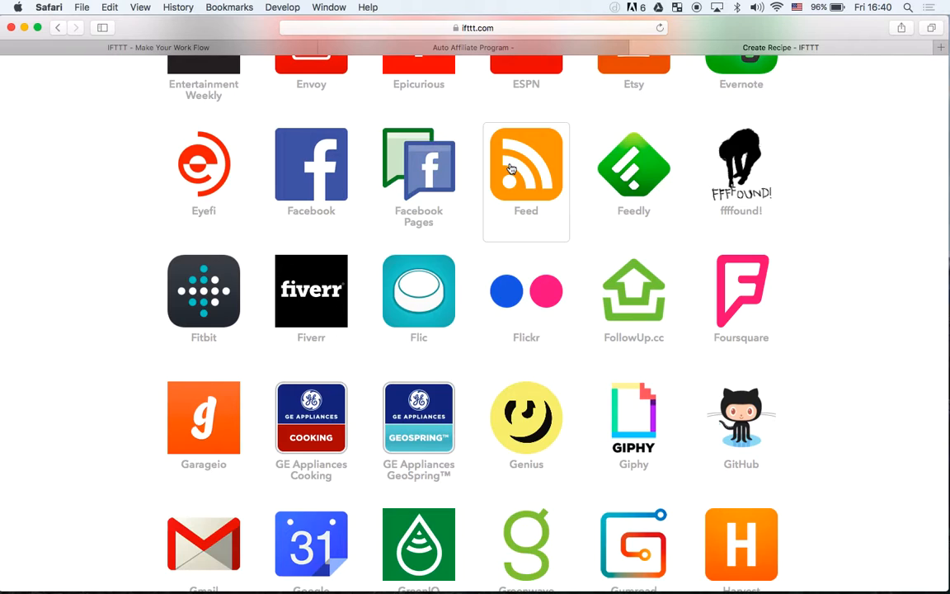
pyautogui.click(510, 168)
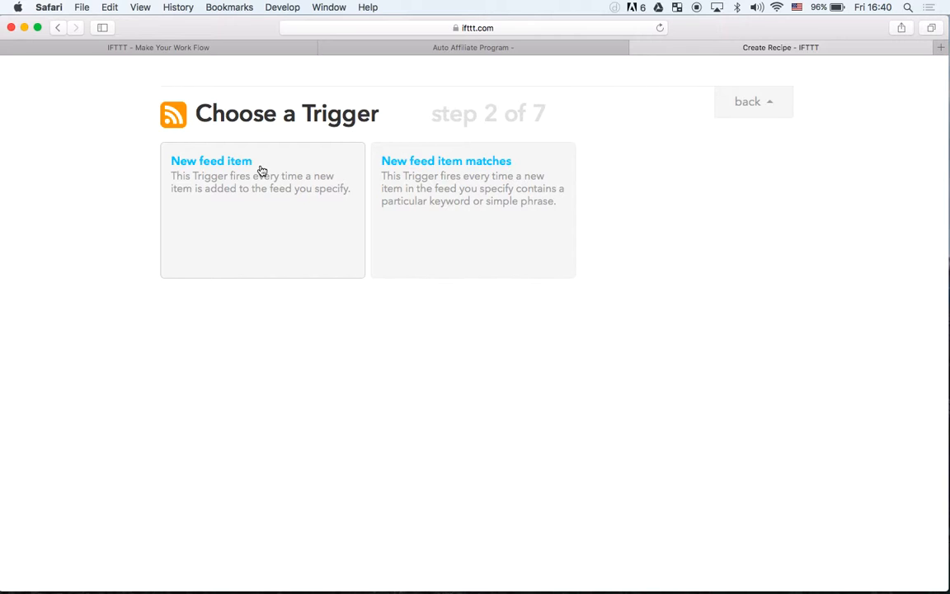
pyautogui.click(211, 169)
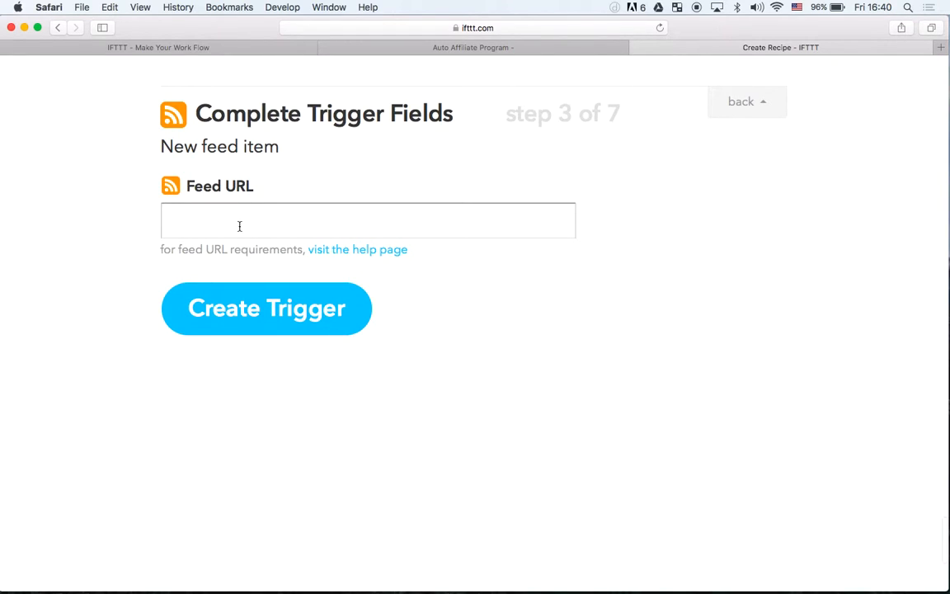
pyautogui.click(409, 47)
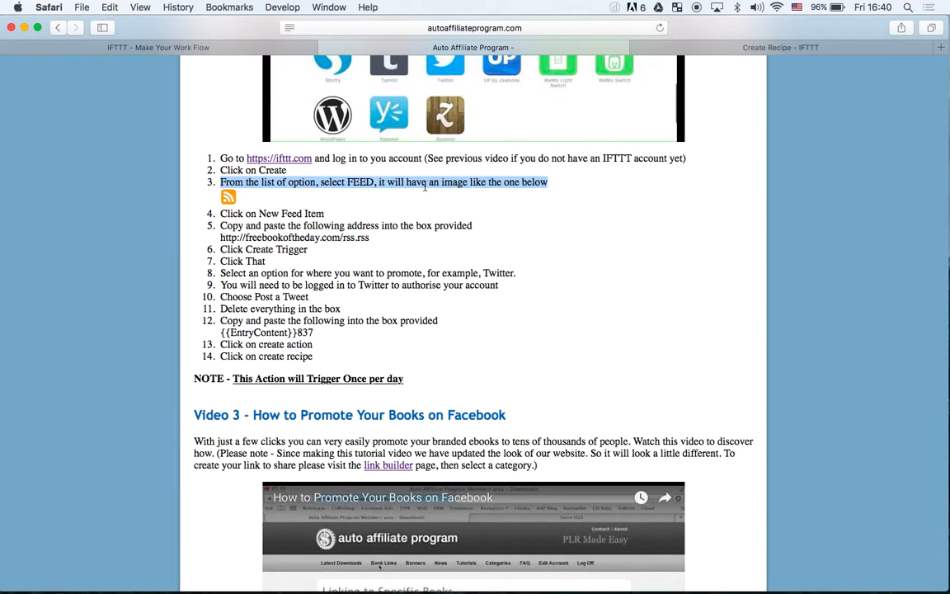
pyautogui.click(344, 183)
pyautogui.moveTo(376, 240); pyautogui.dragTo(223, 239)
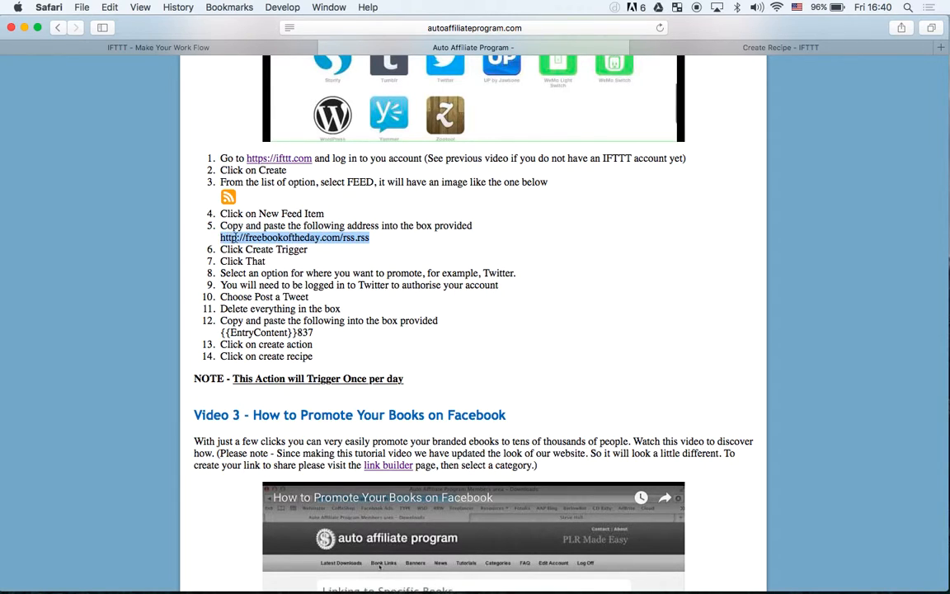
pyautogui.rightClick(258, 237)
pyautogui.click(290, 322)
pyautogui.click(693, 47)
pyautogui.click(253, 219)
pyautogui.rightClick(252, 219)
pyautogui.click(282, 251)
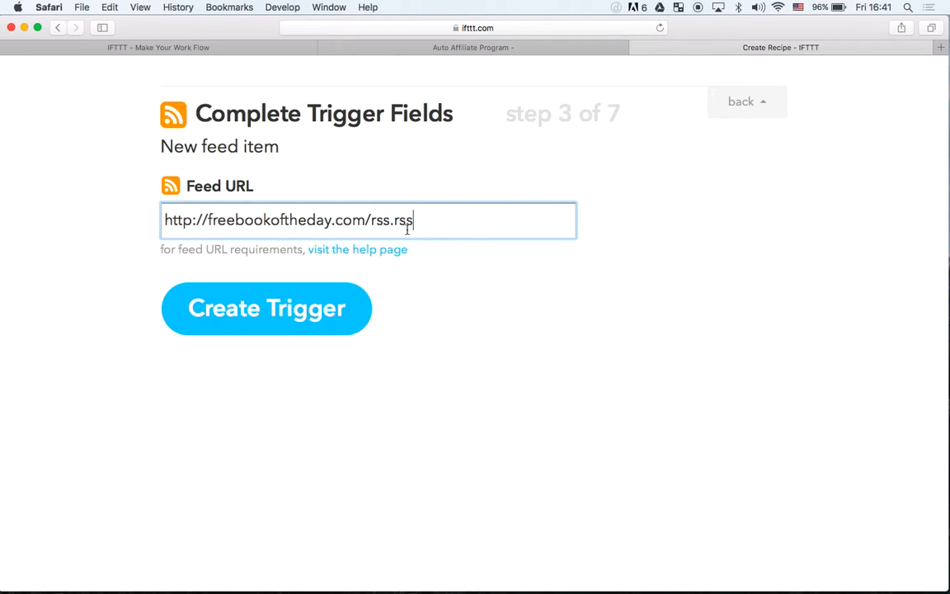
pyautogui.click(298, 308)
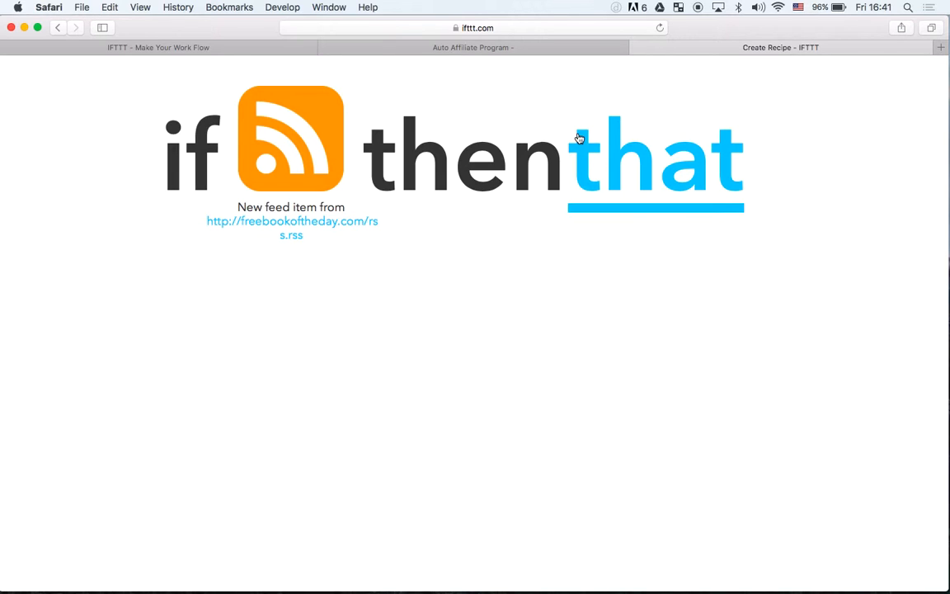
# Start the recipe's "that" part and choose Twitter as the action channel
pyautogui.click(635, 153)
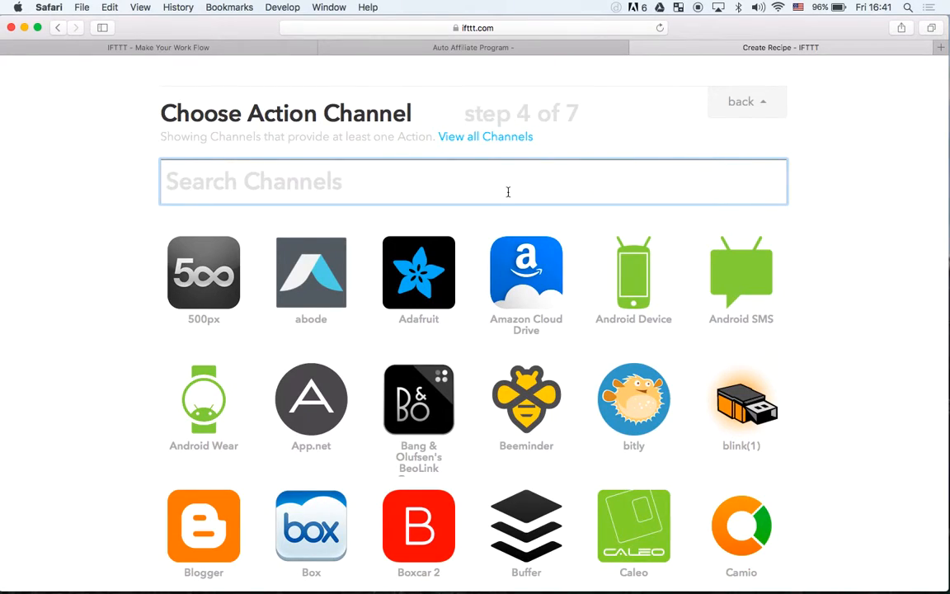
pyautogui.scroll(-10, 508, 191)
pyautogui.scroll(-20, 507, 191)
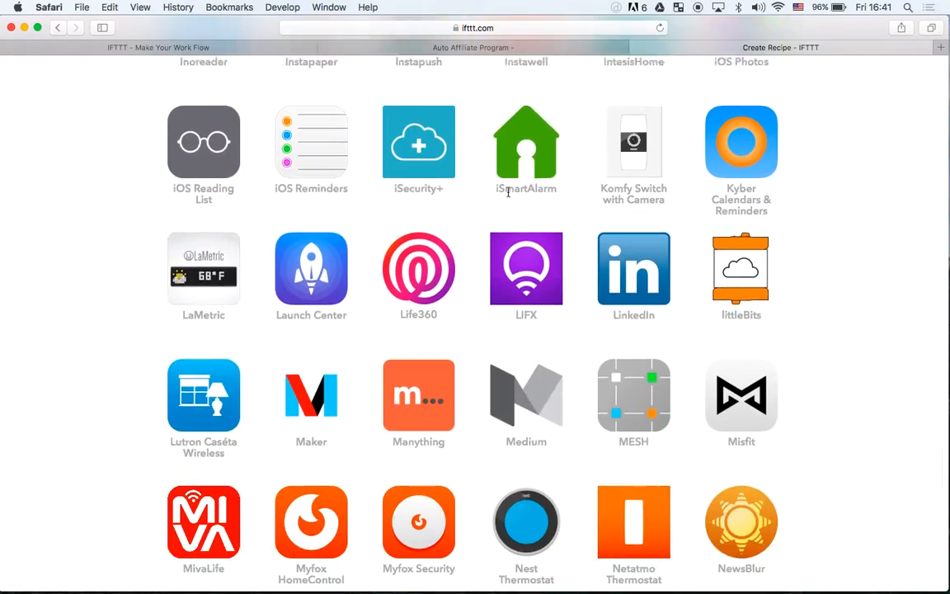
pyautogui.scroll(-15, 508, 197)
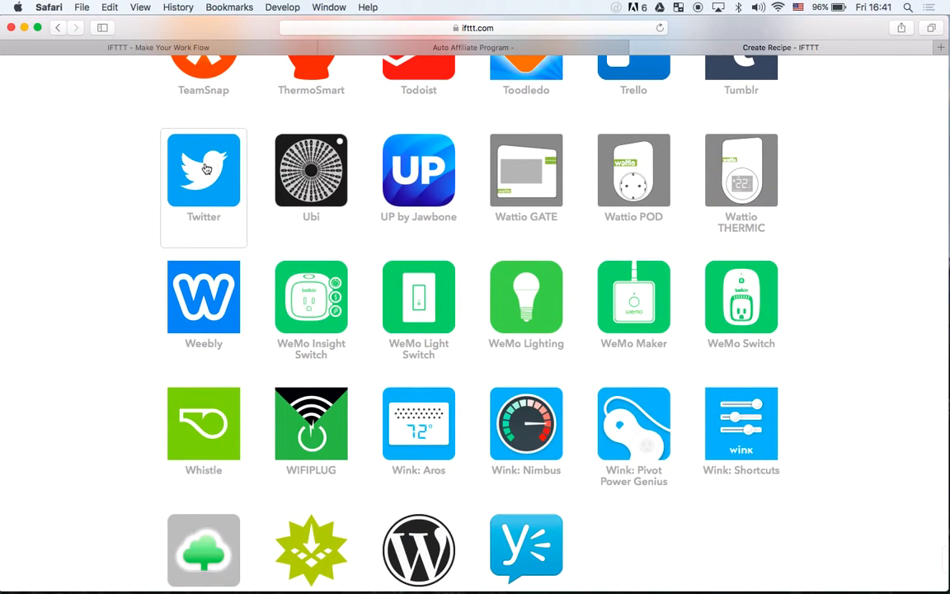
pyautogui.click(207, 168)
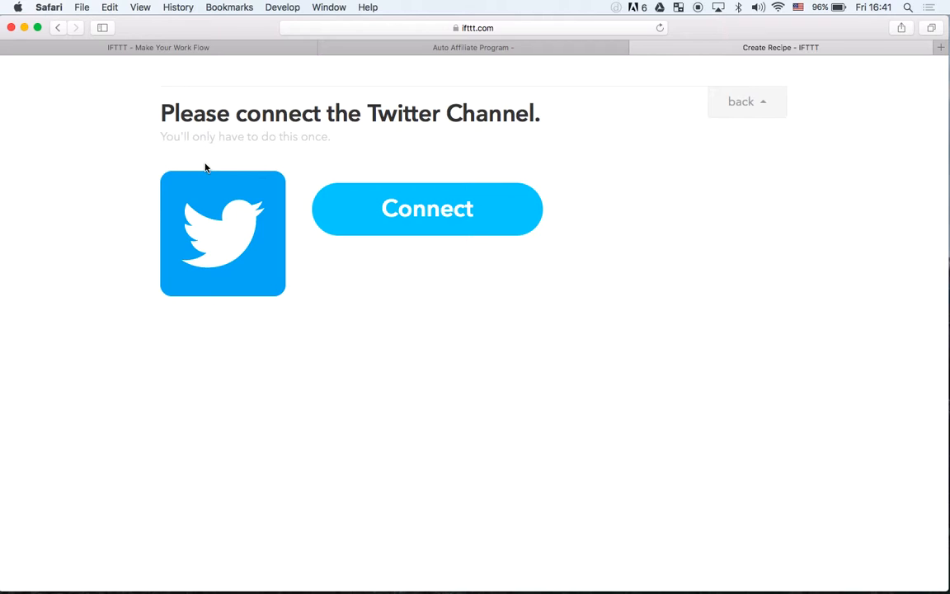
# Connect the Twitter channel by authorizing IFTTT to use the account, and continue to the action choice
pyautogui.click(428, 222)
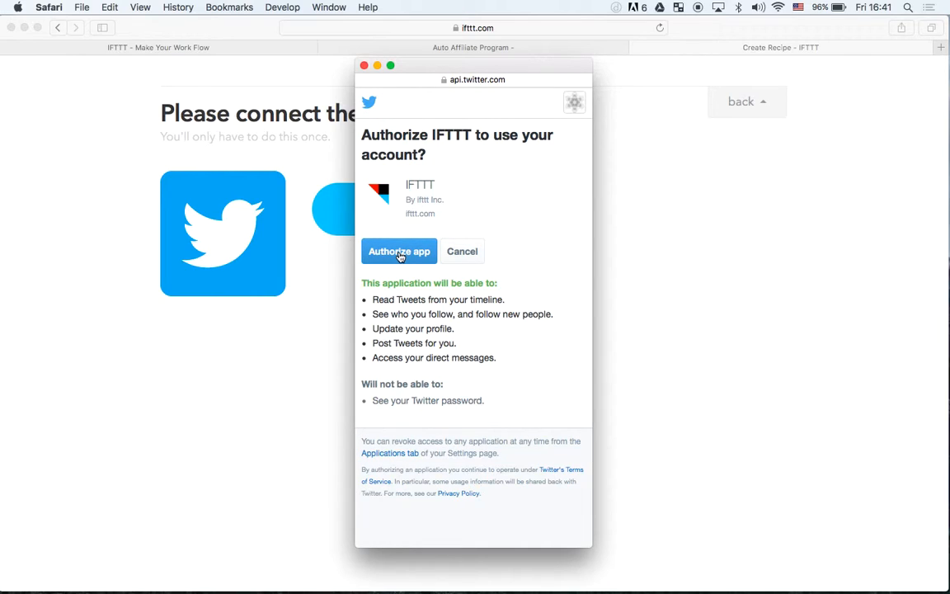
pyautogui.click(399, 252)
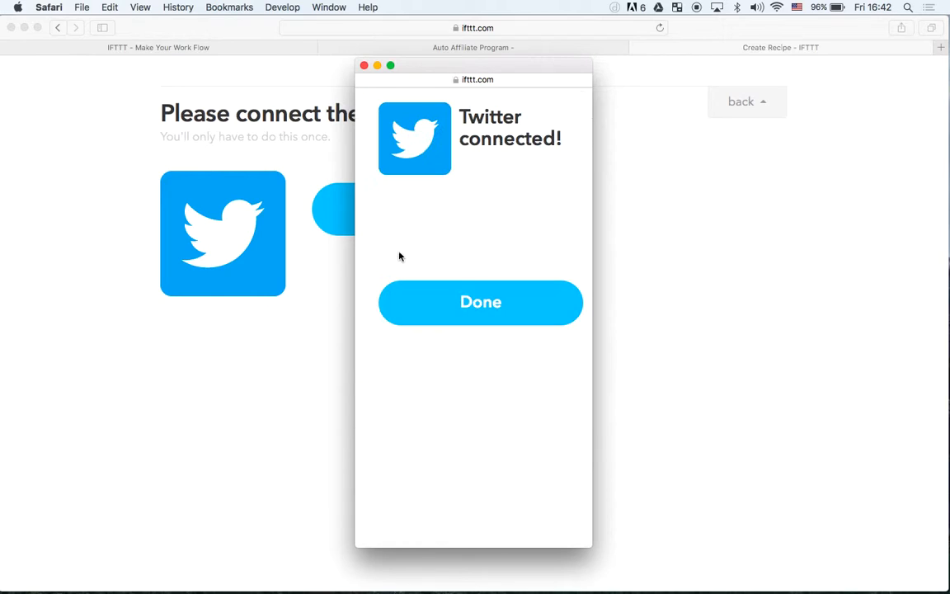
pyautogui.click(486, 314)
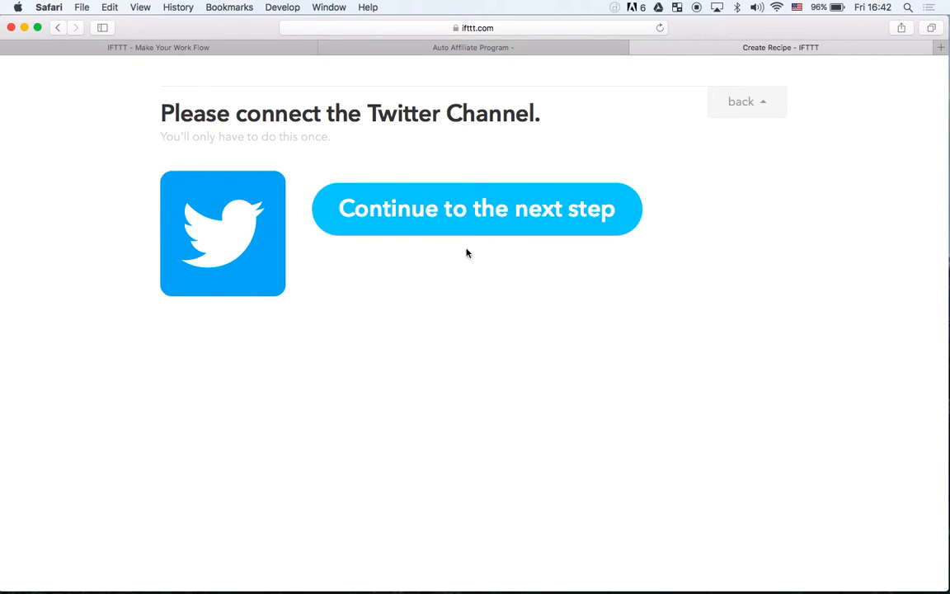
pyautogui.click(451, 214)
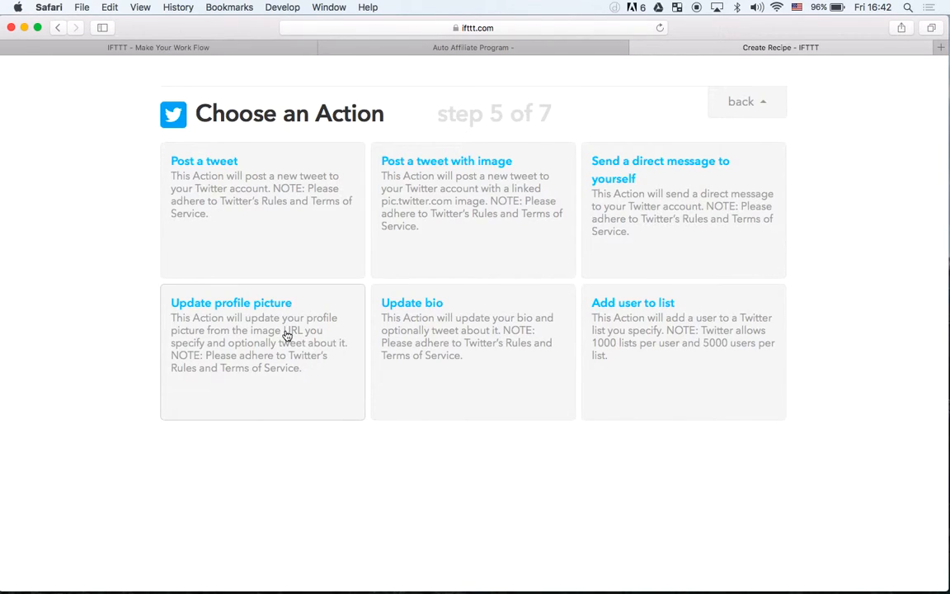
# Choose the Post a tweet action and delete all the default content of its tweet text
pyautogui.click(214, 170)
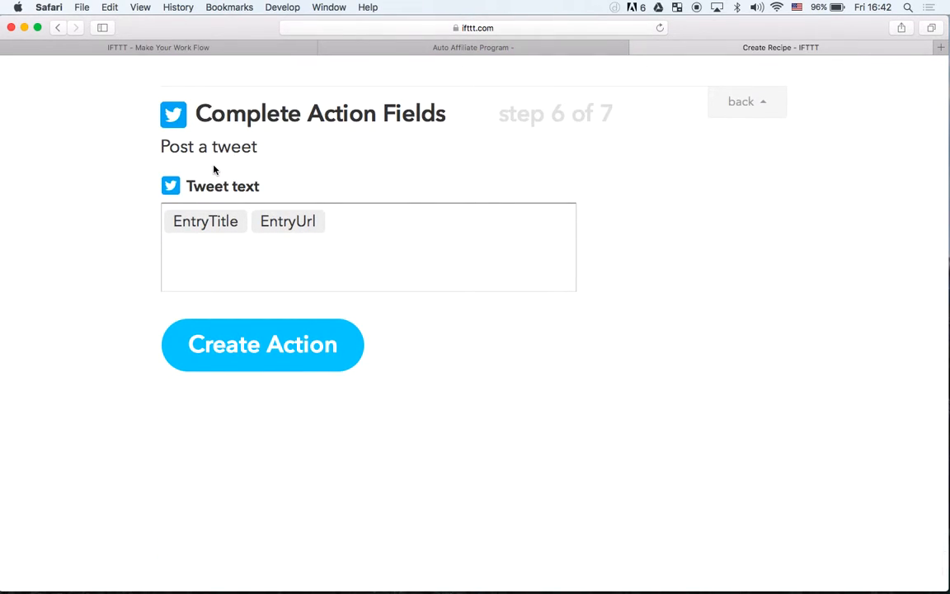
pyautogui.click(333, 225)
pyautogui.moveTo(333, 225); pyautogui.dragTo(150, 221)
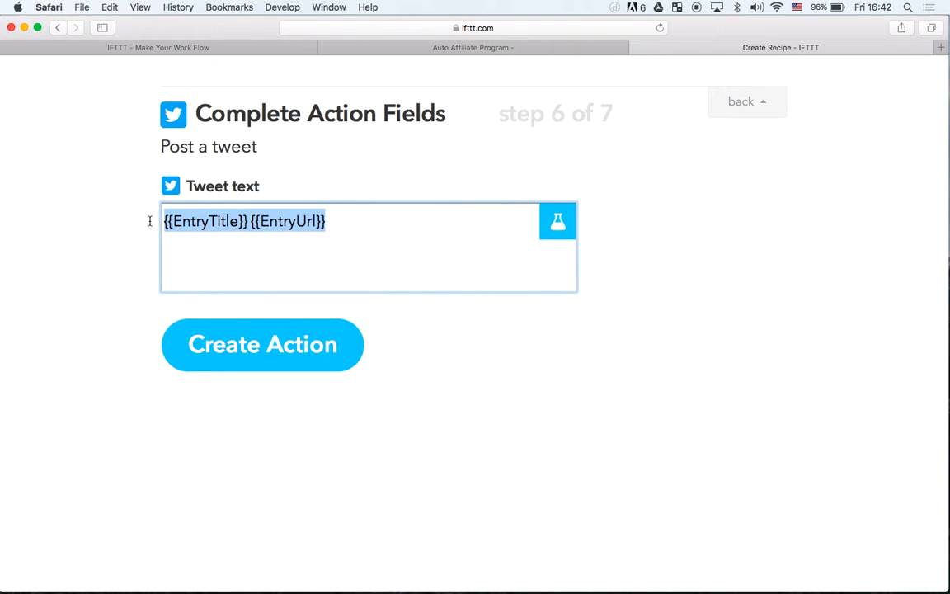
pyautogui.press('BackSpace')
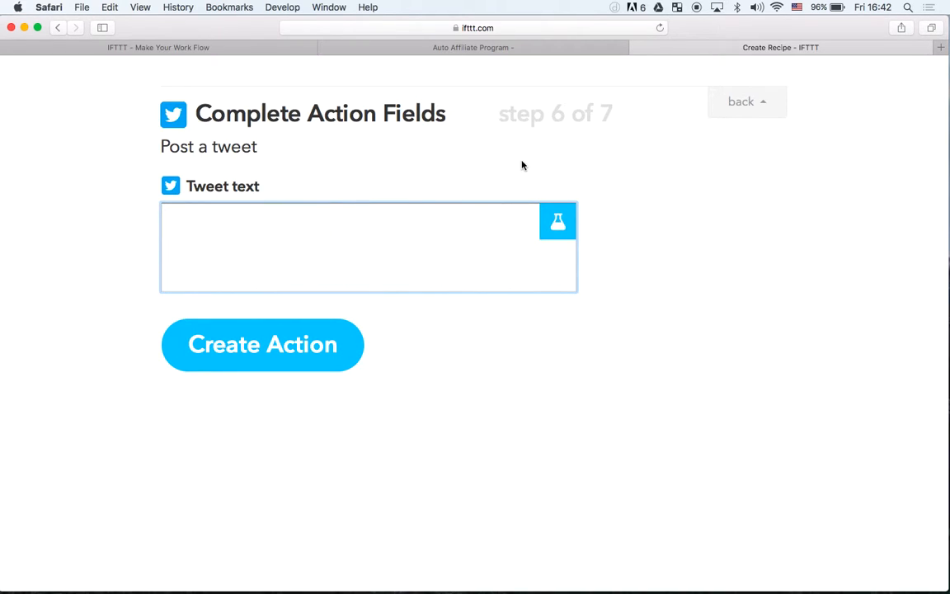
# Copy {{EntryContent}}837 from item 12 of the Auto Affiliate Program instructions into the recipe's empty tweet text
pyautogui.click(485, 48)
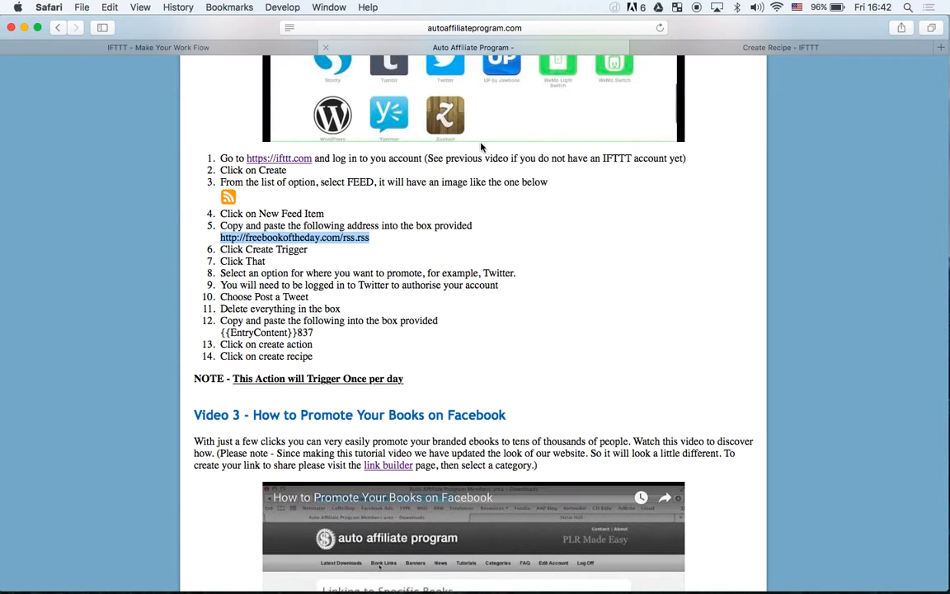
pyautogui.click(319, 334)
pyautogui.moveTo(319, 334); pyautogui.dragTo(221, 332)
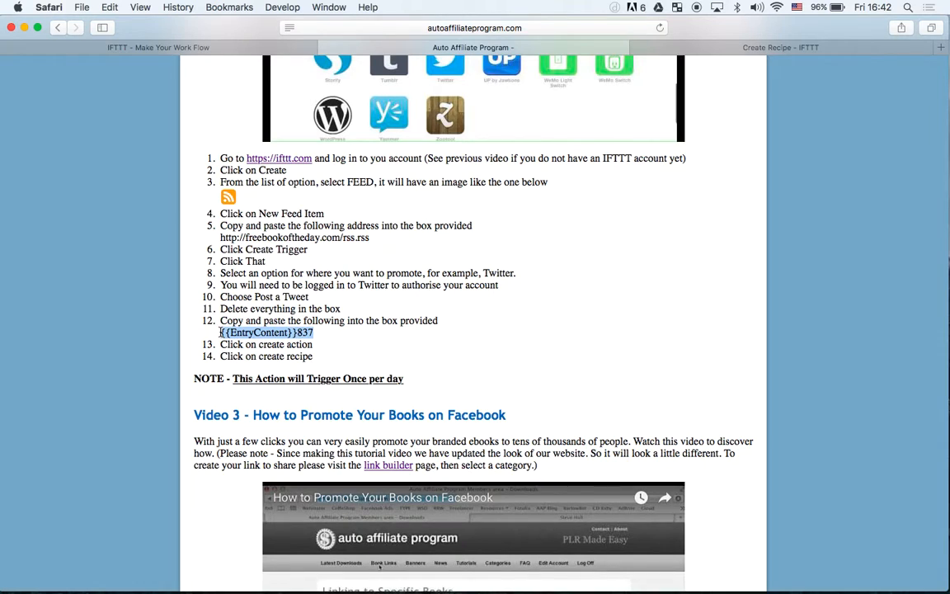
pyautogui.rightClick(251, 332)
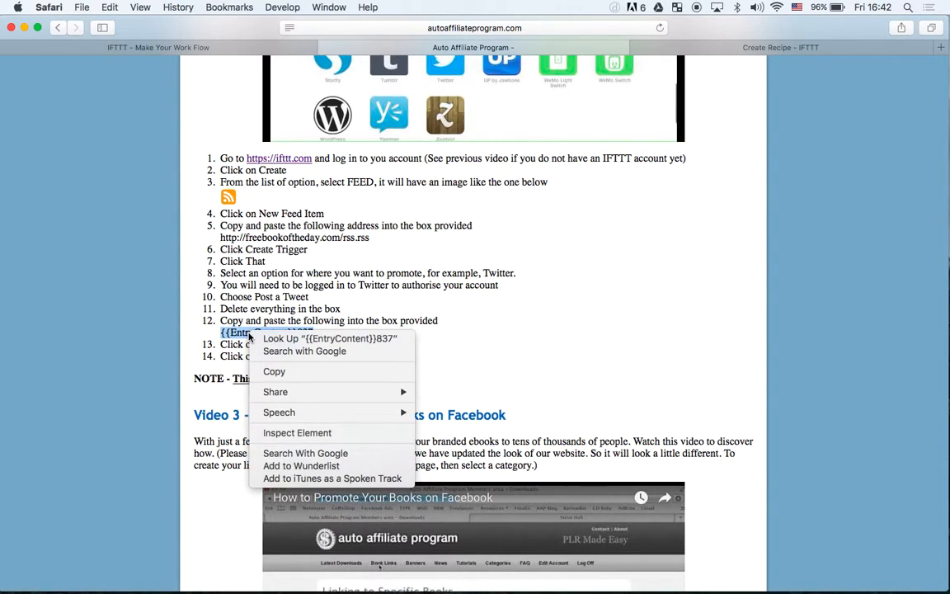
pyautogui.click(275, 372)
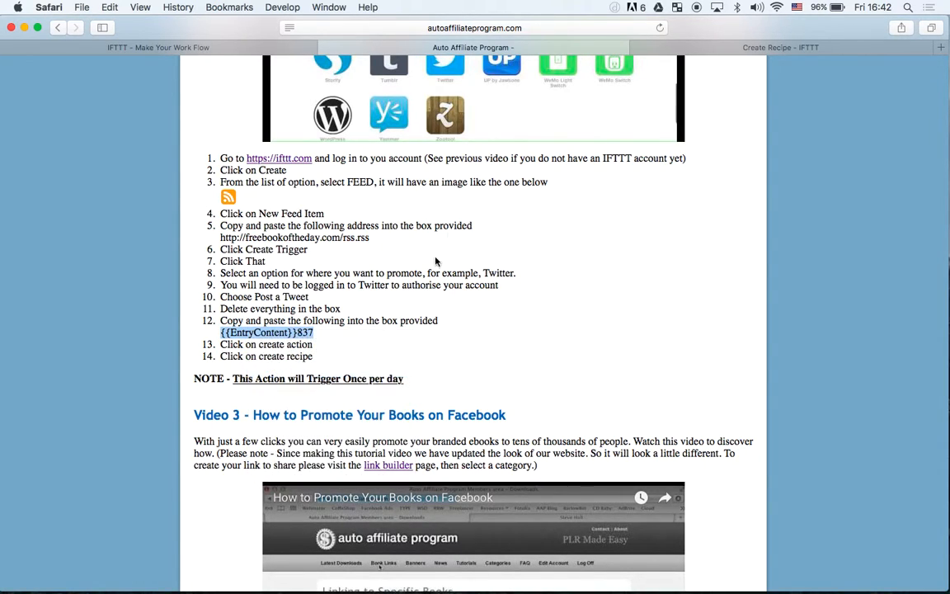
pyautogui.click(701, 47)
pyautogui.rightClick(221, 223)
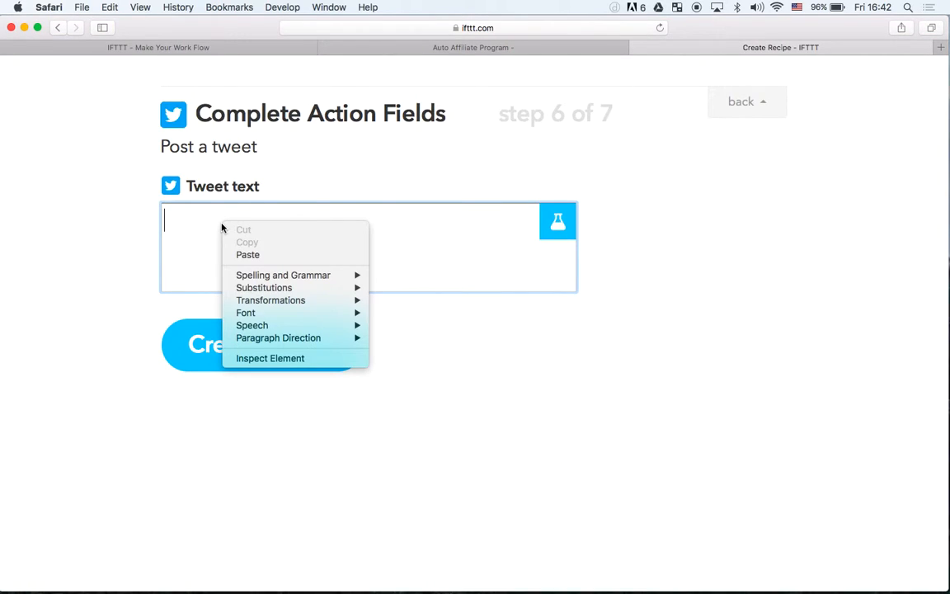
pyautogui.click(247, 255)
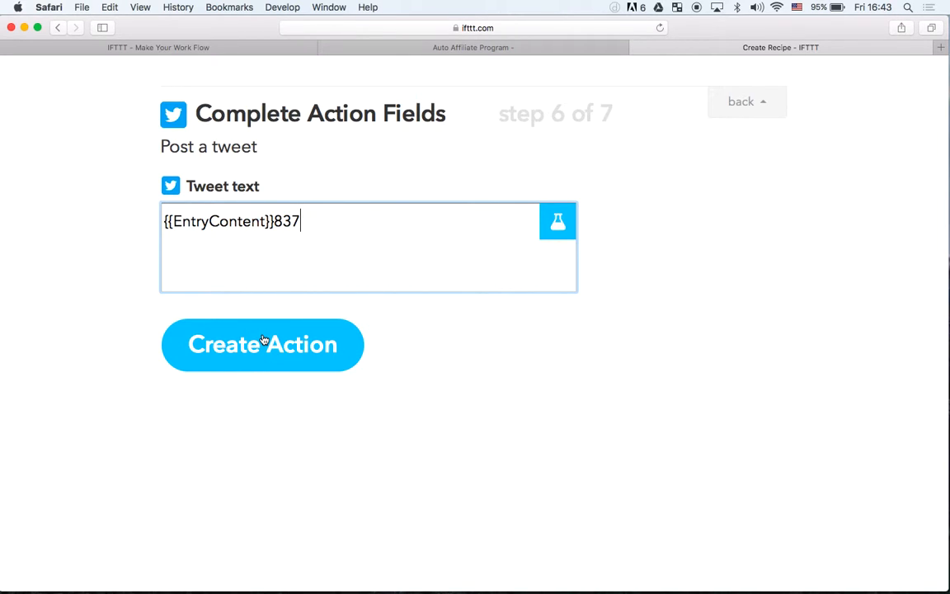
pyautogui.click(620, 284)
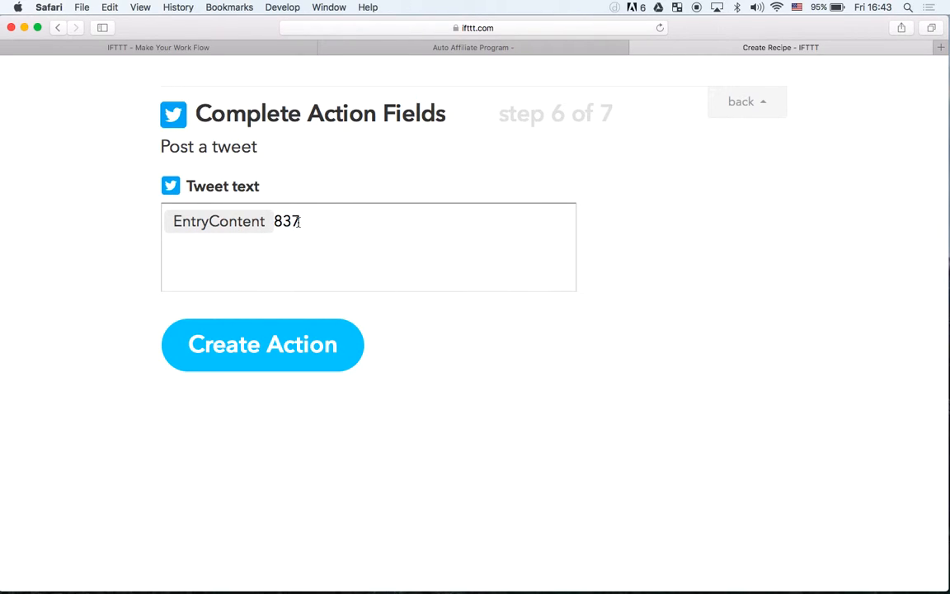
# Create the tweet action and create the recipe with its default title
pyautogui.click(257, 345)
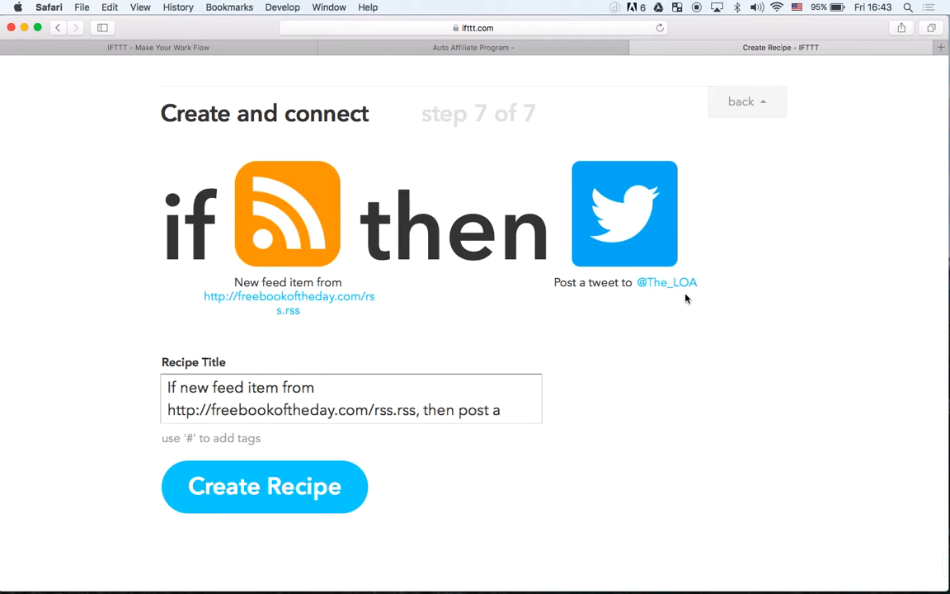
pyautogui.click(284, 490)
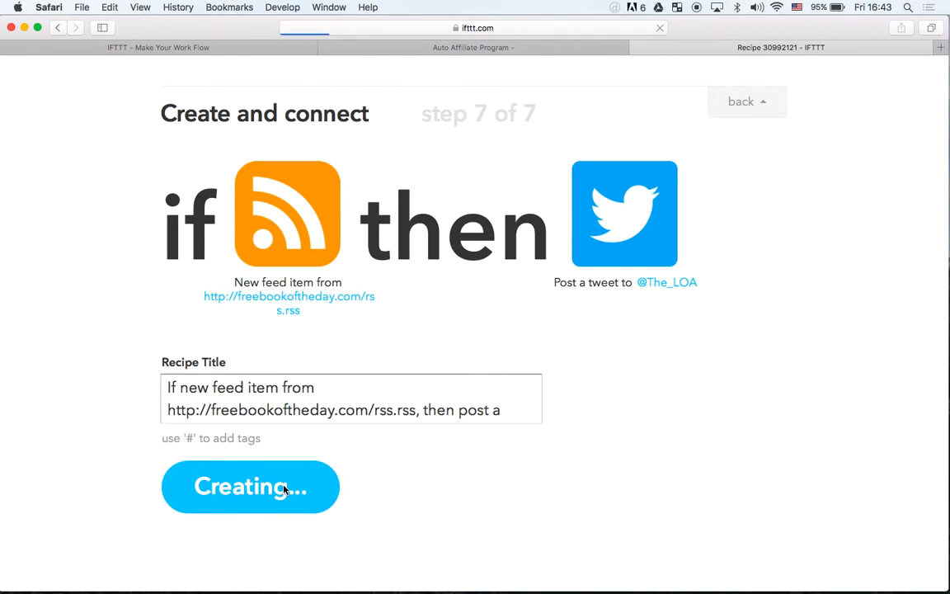